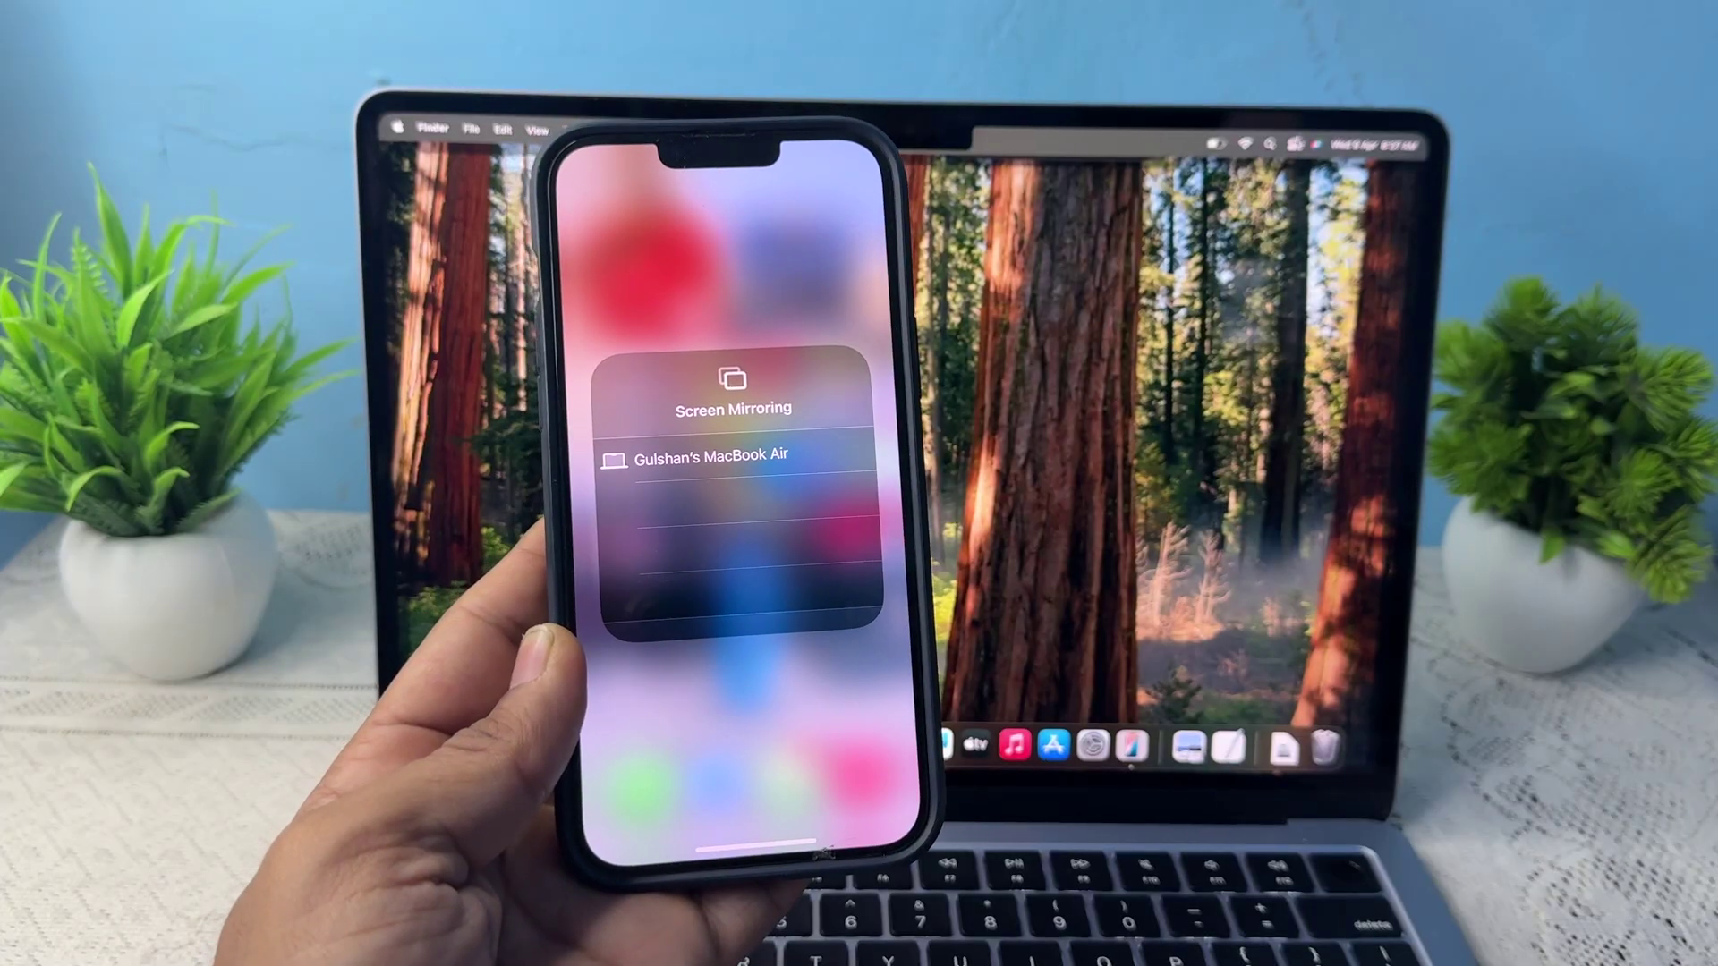
Open the Mac's Control Center after closing the iPhone Screen Mirroring panel.
click(1293, 144)
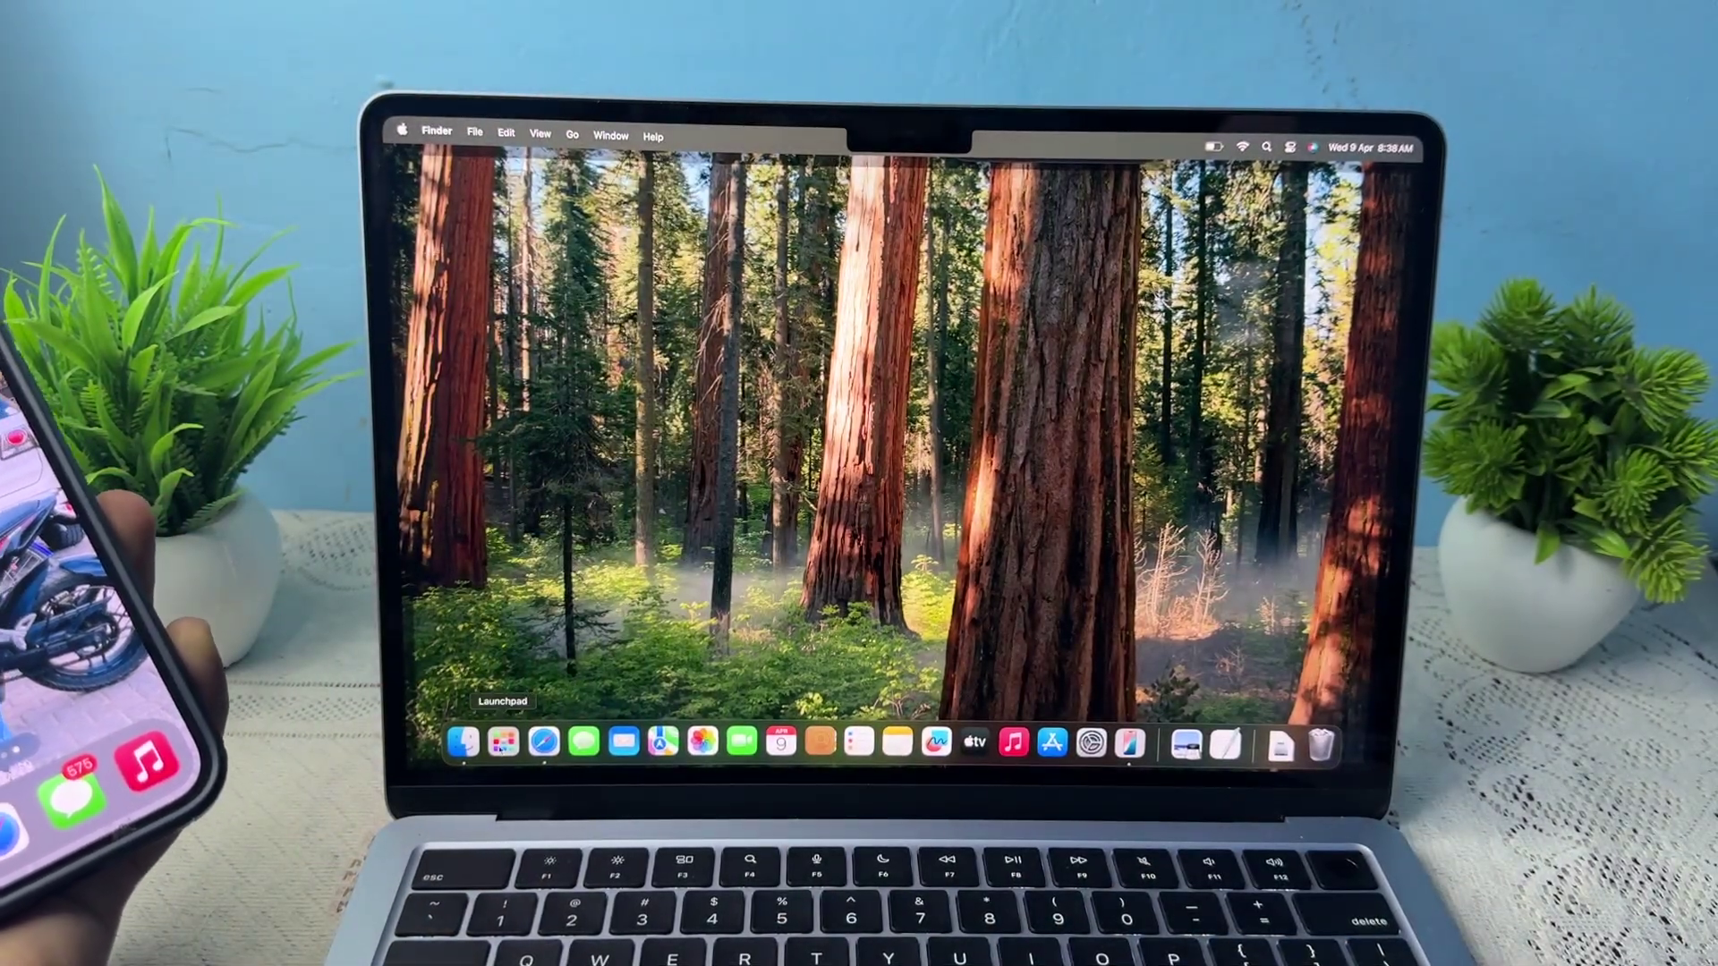
Launch iPhone Mirroring from Launchpad's app grid.
click(502, 741)
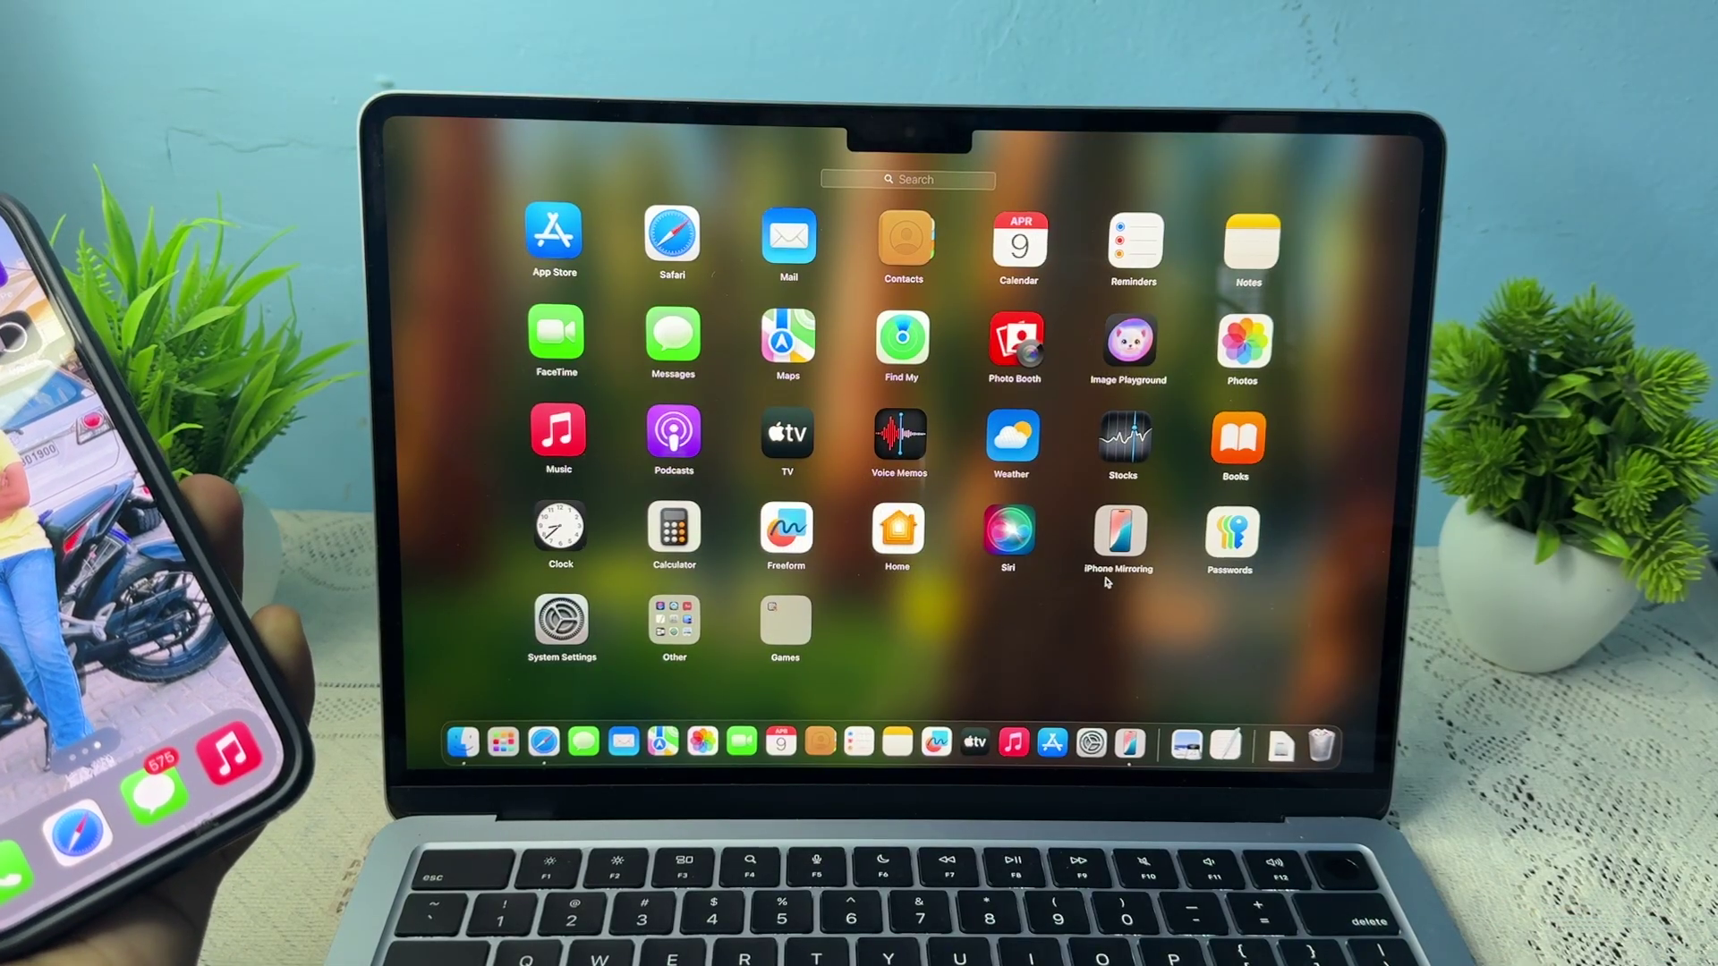
click(1117, 544)
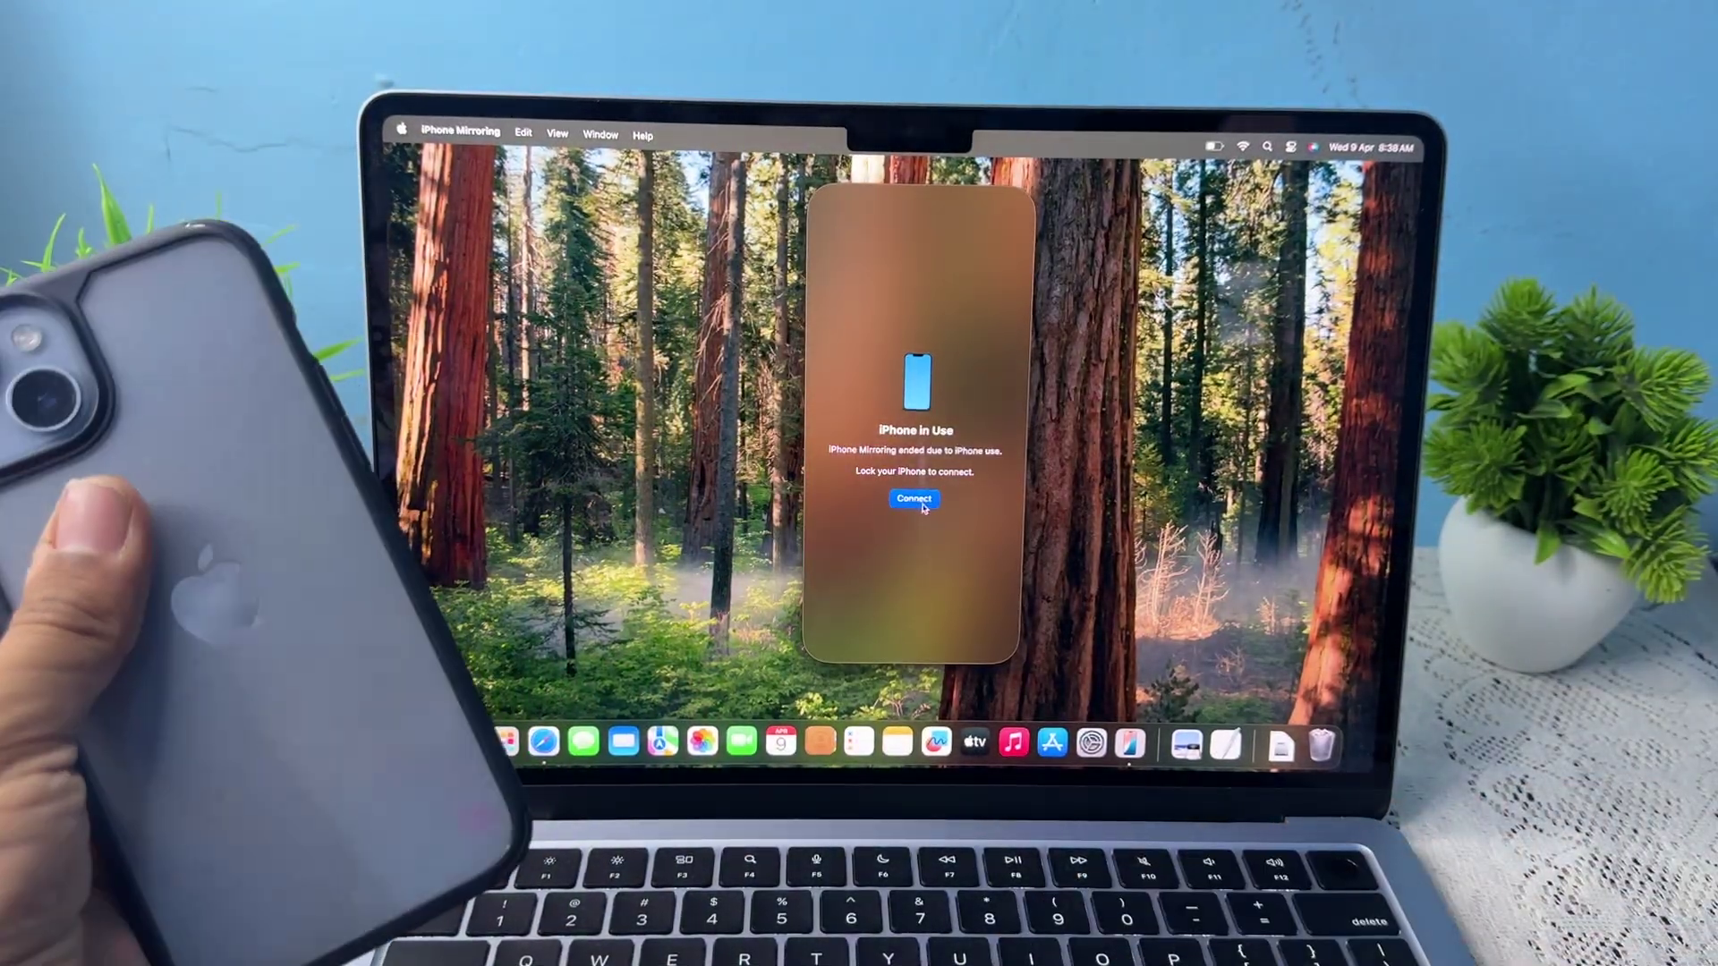
Connect iPhone Mirroring to the locked iPhone and bring up its home screen.
click(916, 499)
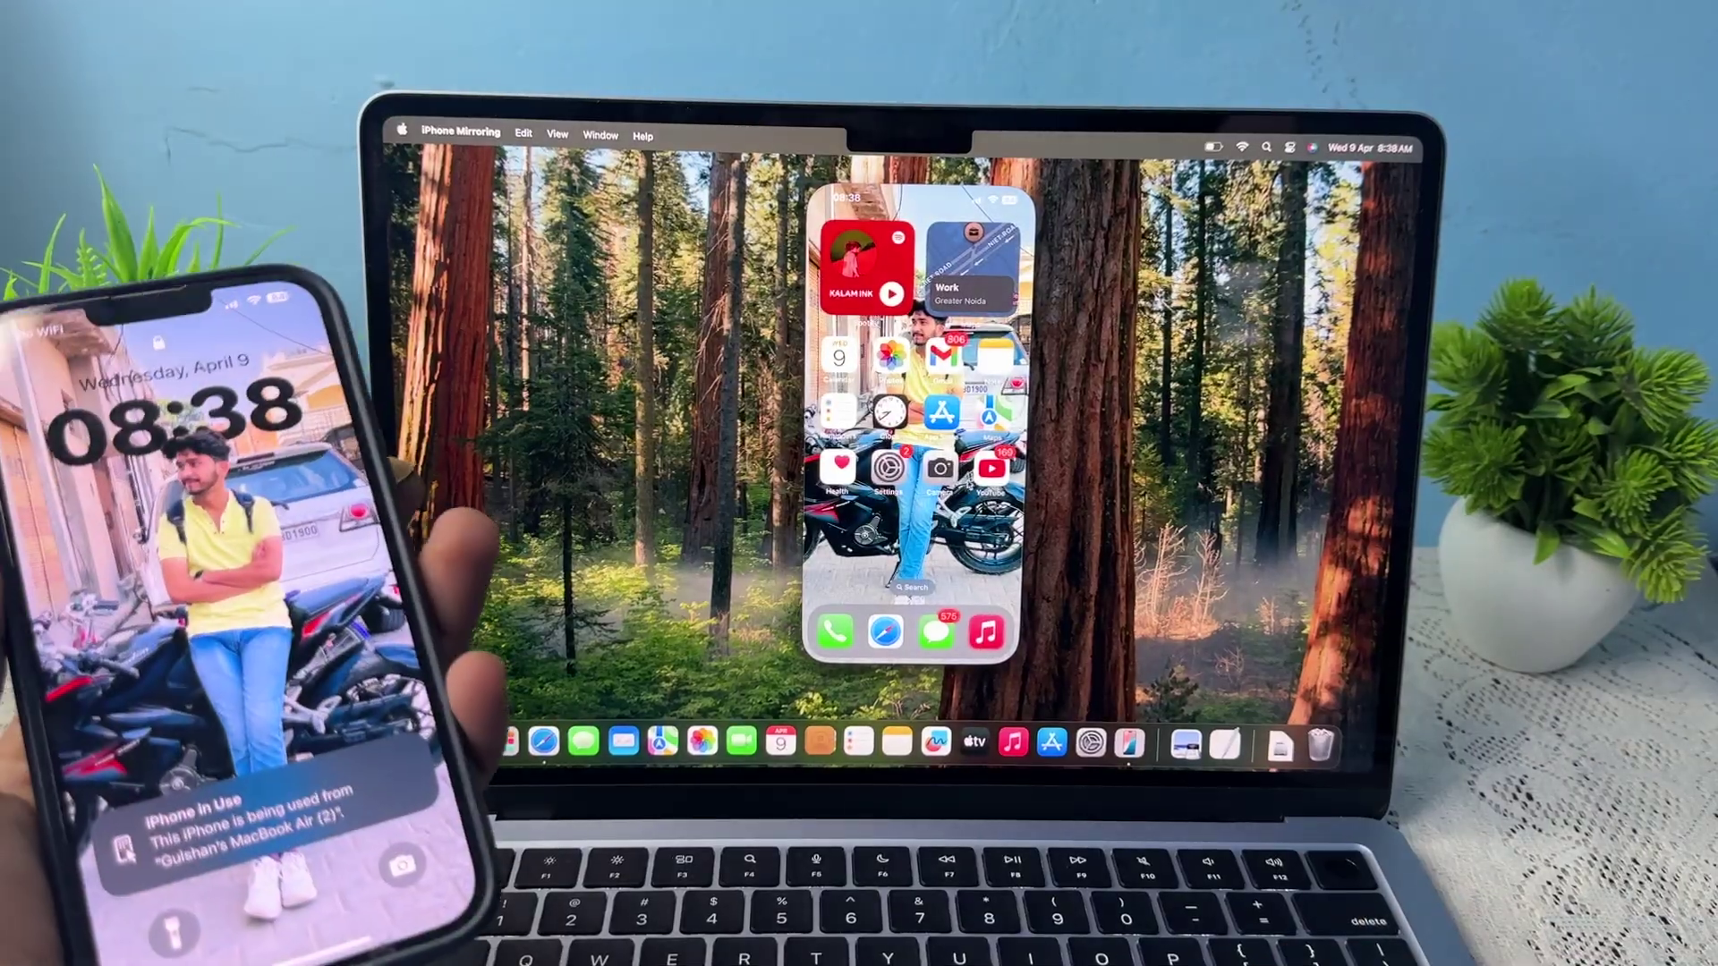
scroll(923, 507, right, 5)
click(916, 577)
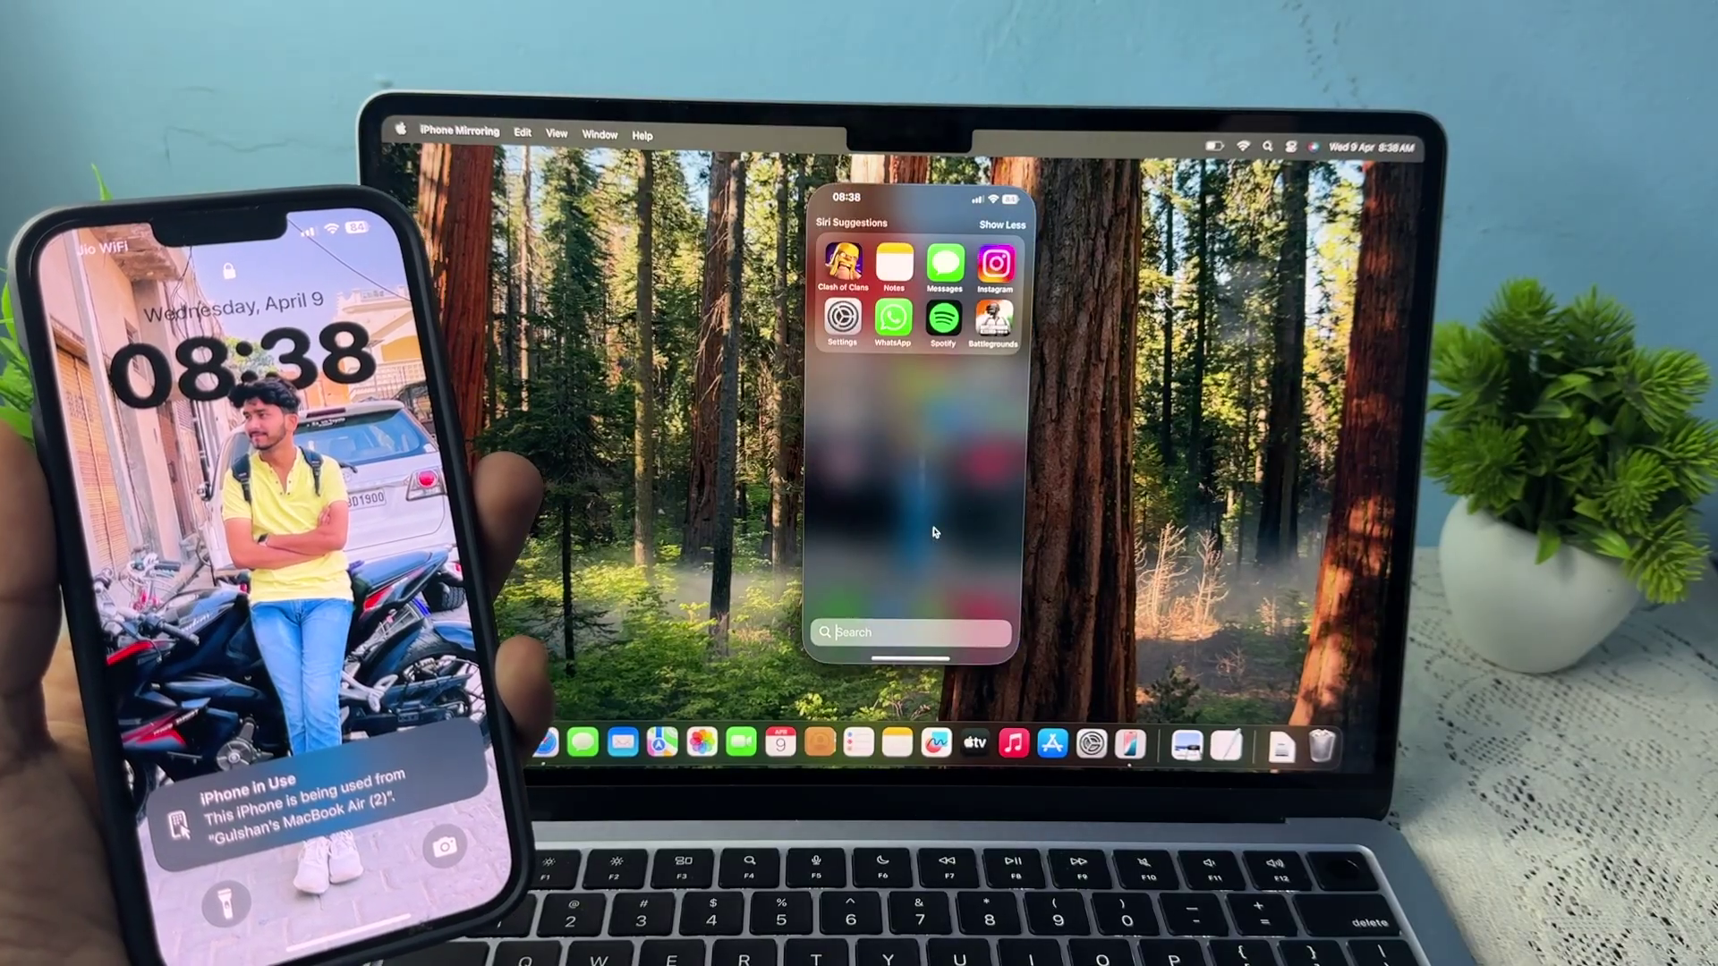
Start the Battlegrounds game from the iPhone's App Library list.
key(Escape)
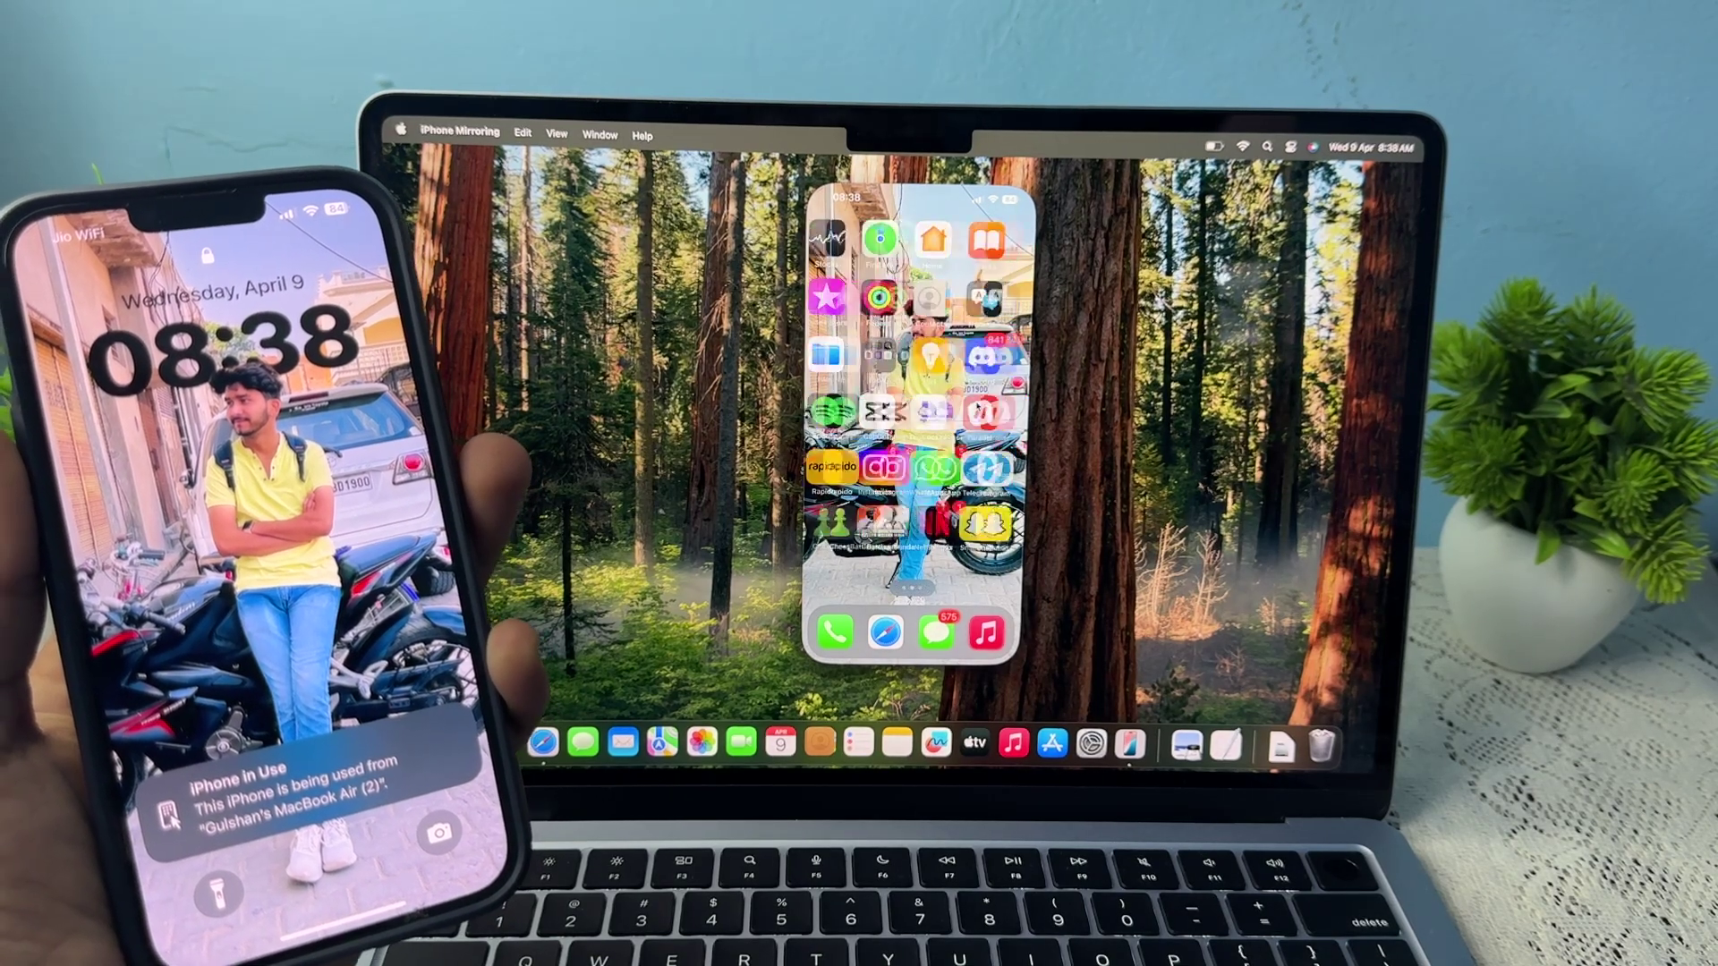
scroll(913, 429, right, 5)
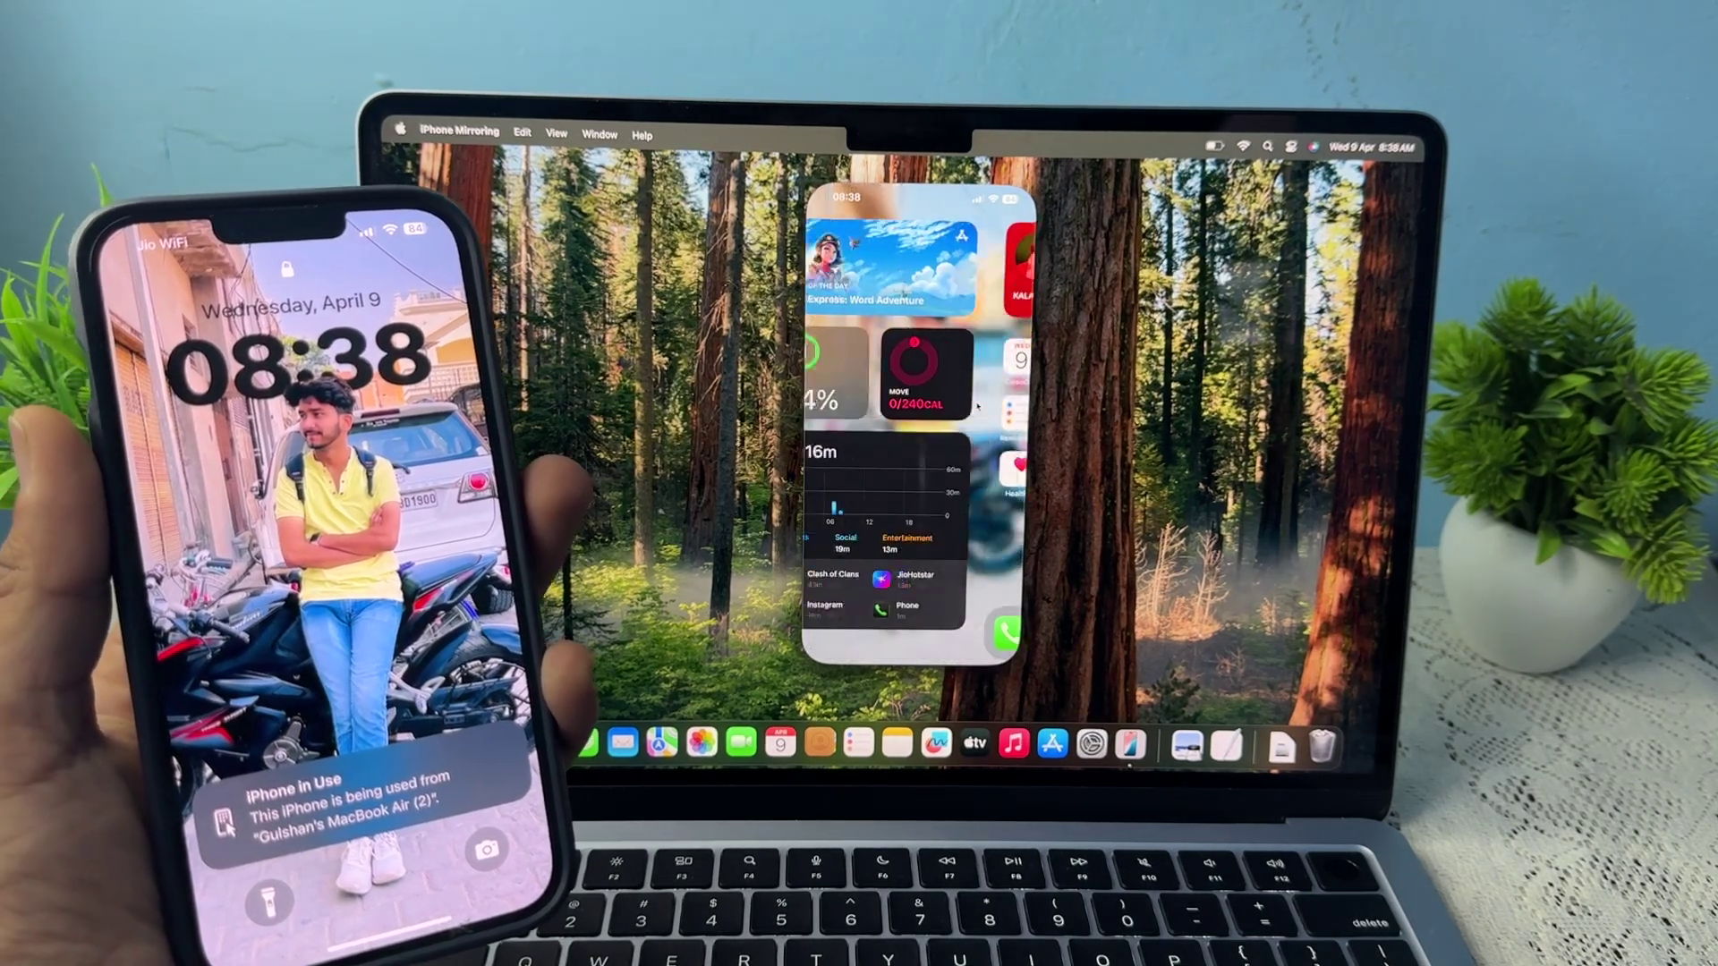
scroll(912, 430, left, 5)
scroll(913, 404, right, 5)
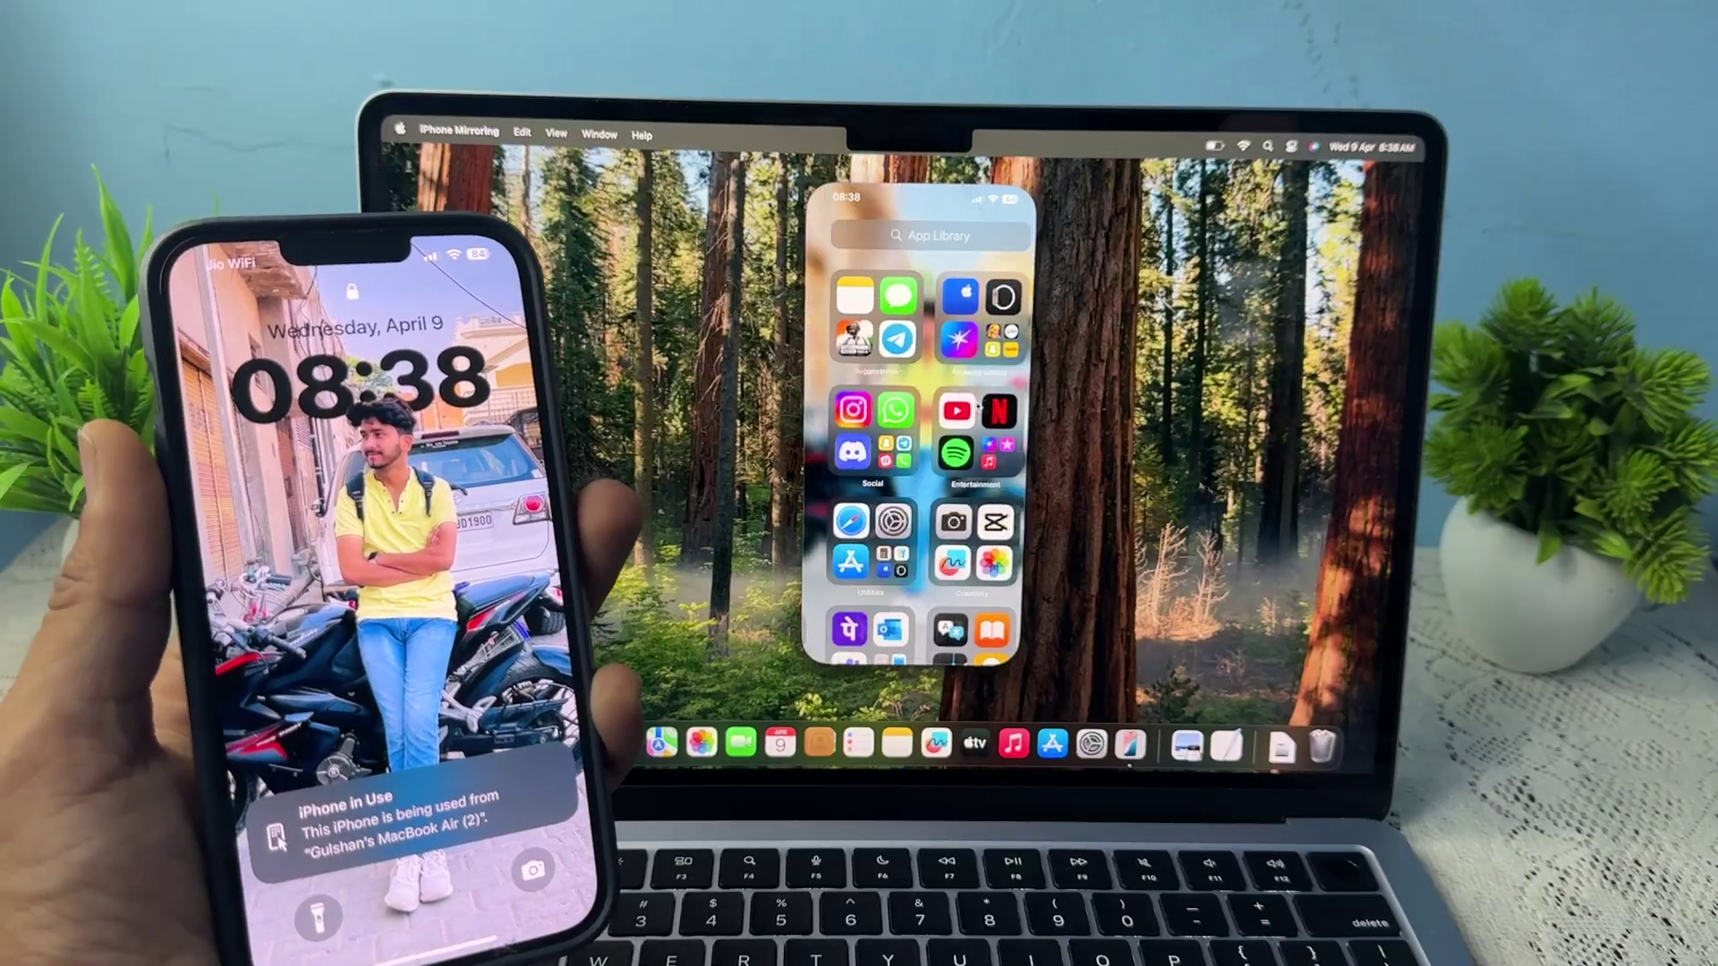
scroll(913, 404, up, 5)
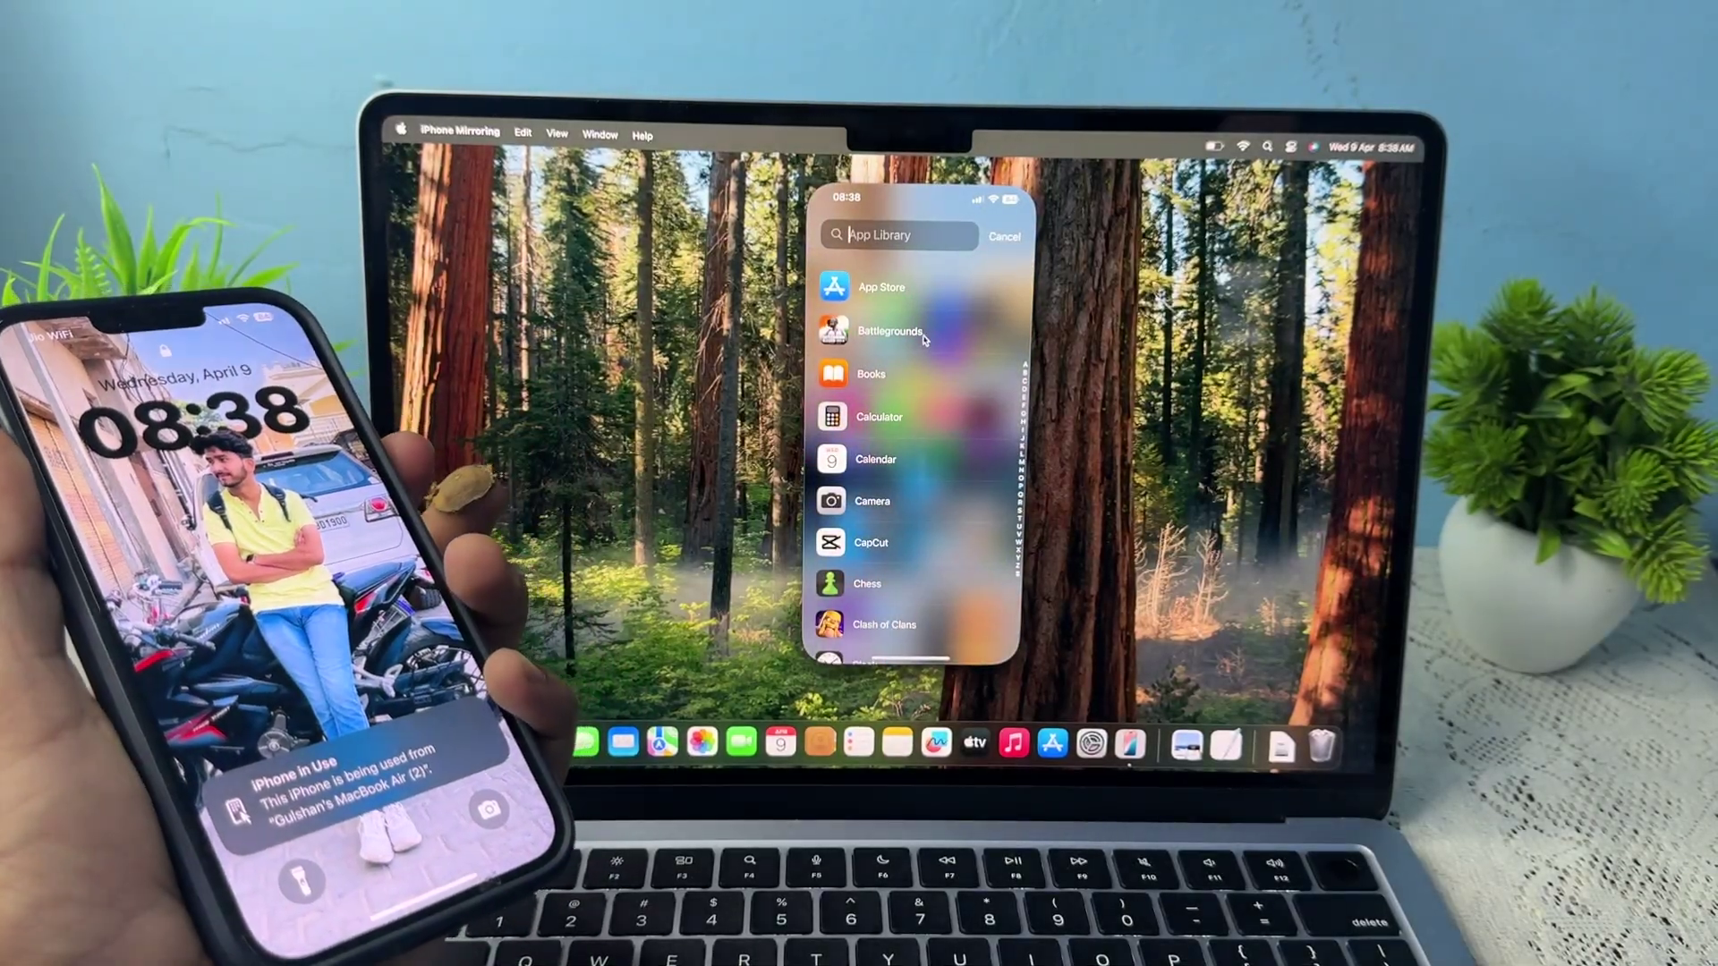
click(939, 331)
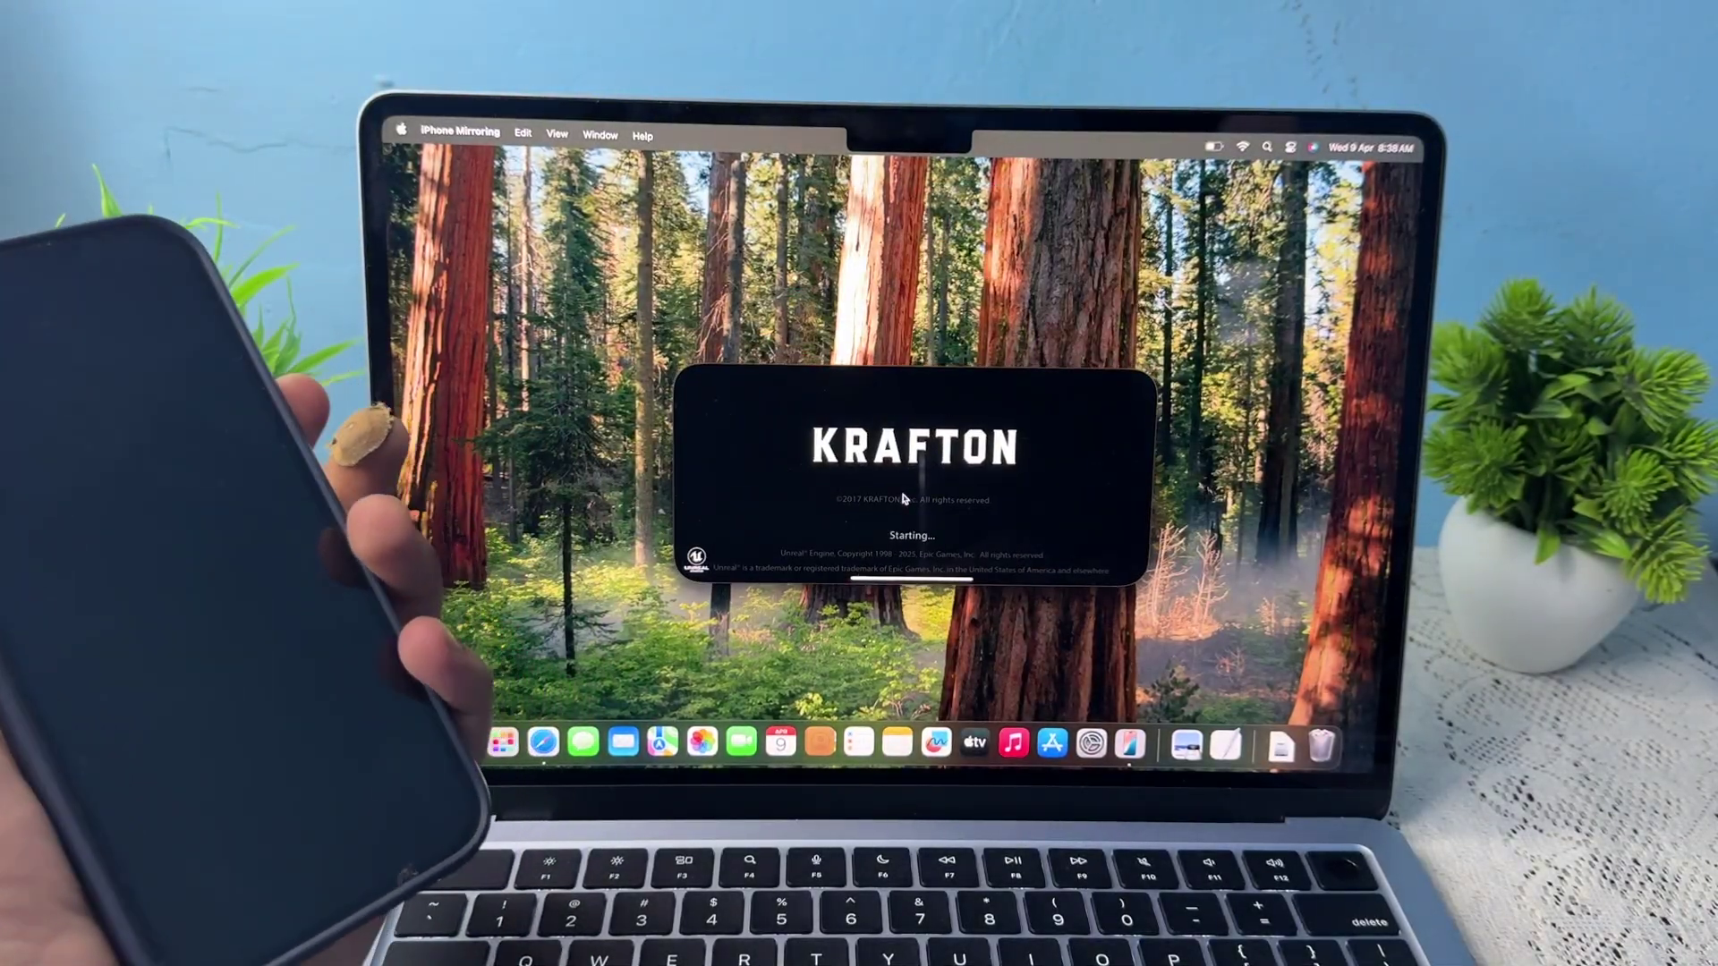